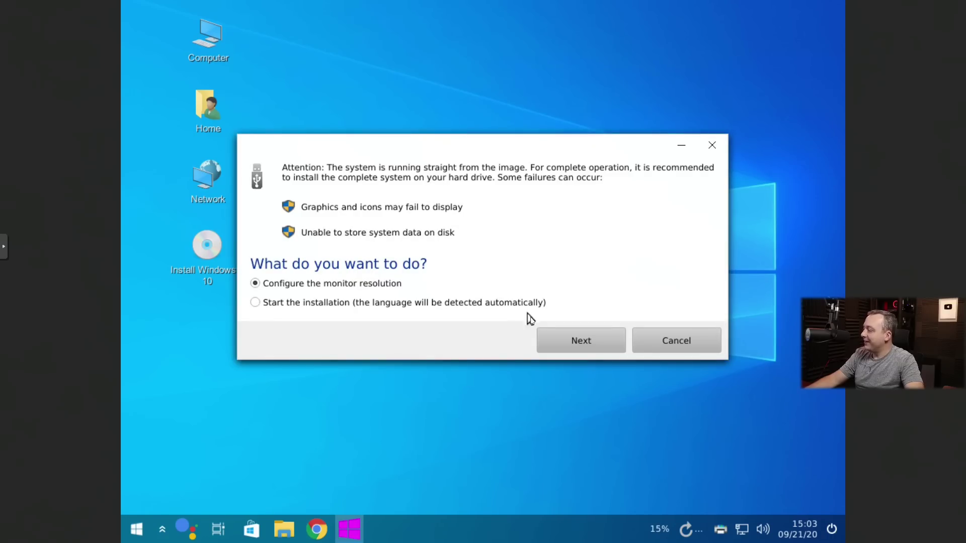
Set the monitor resolution to 1920 x 1080 (16:9), keep the configuration, and close Display settings.
left_click(528, 308)
left_click(579, 342)
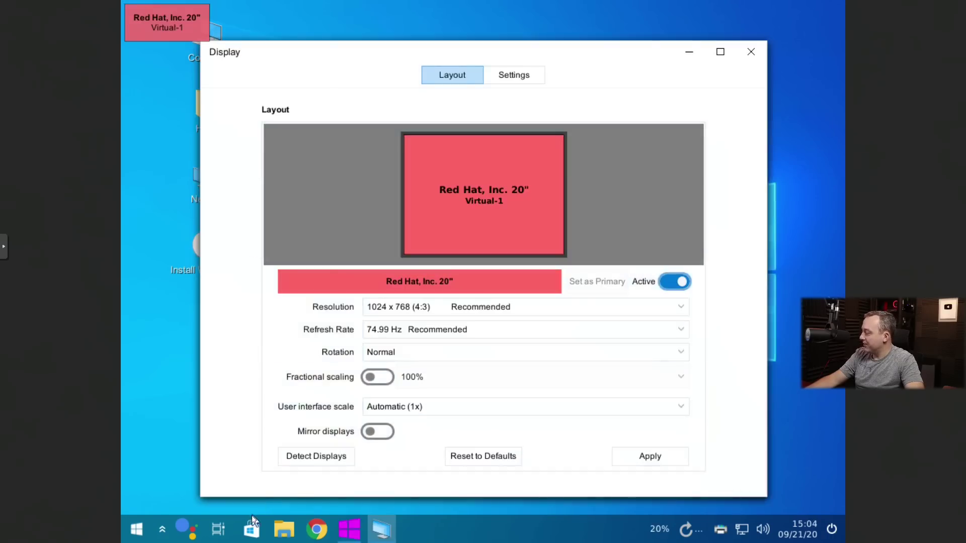
left_click(478, 309)
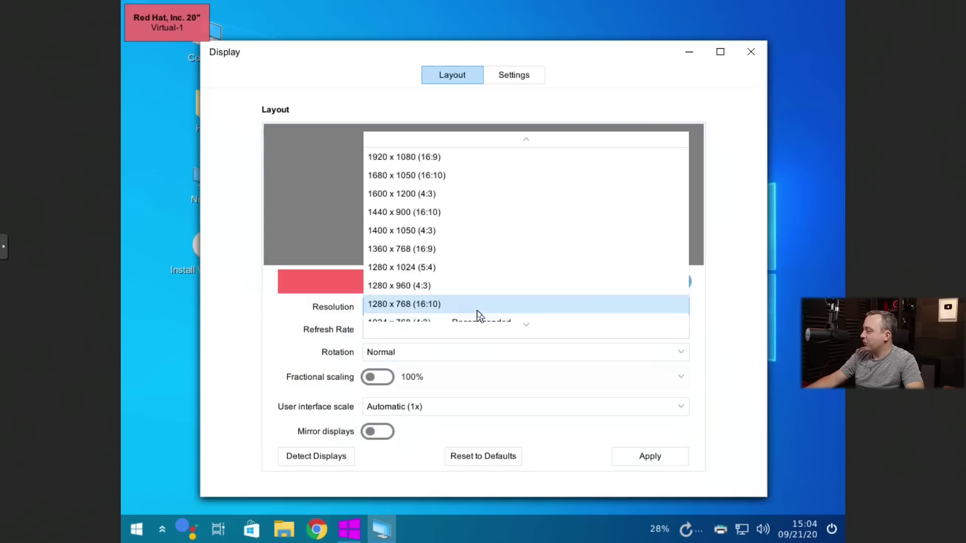
left_click(424, 160)
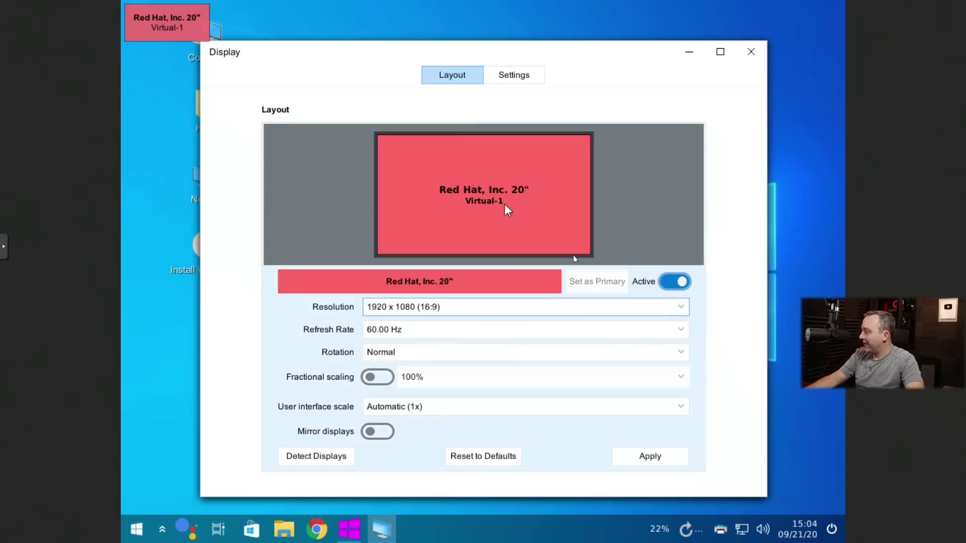
left_click(677, 457)
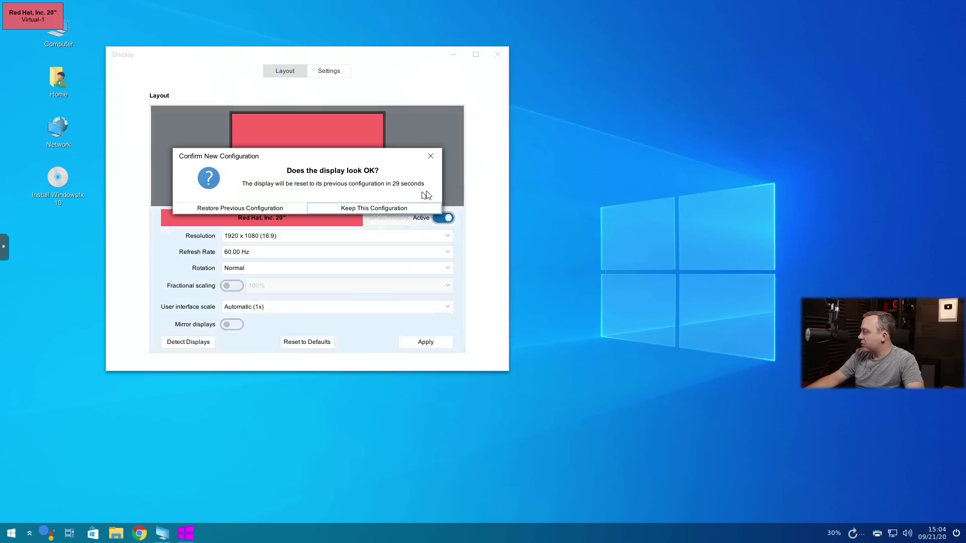
left_click(388, 211)
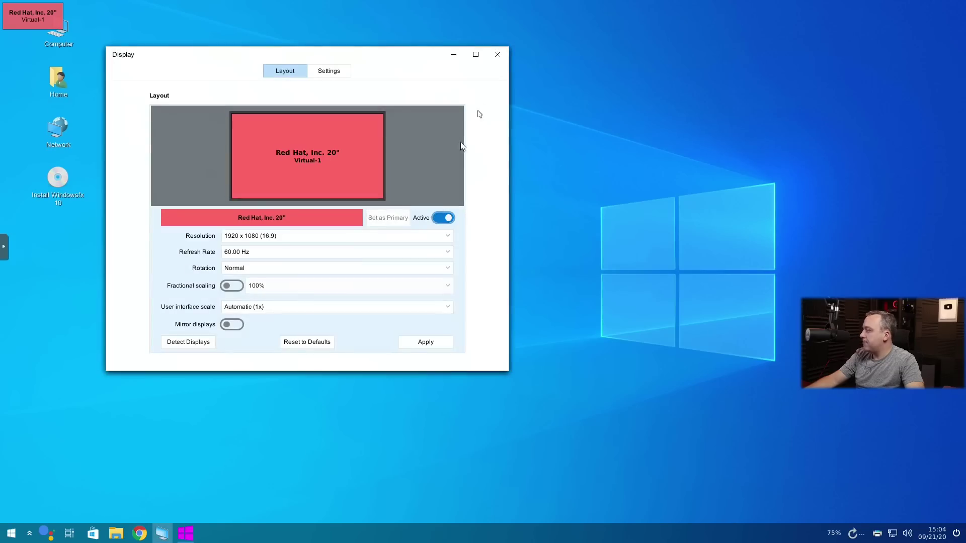
left_click(499, 60)
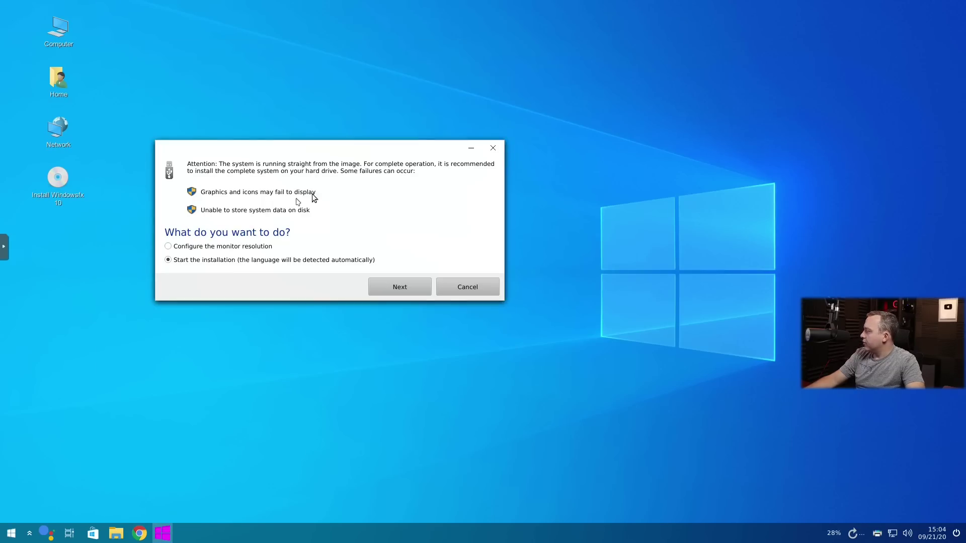
Start the full installation in English using Erase disk and install Windowsfx 10.
left_click(399, 288)
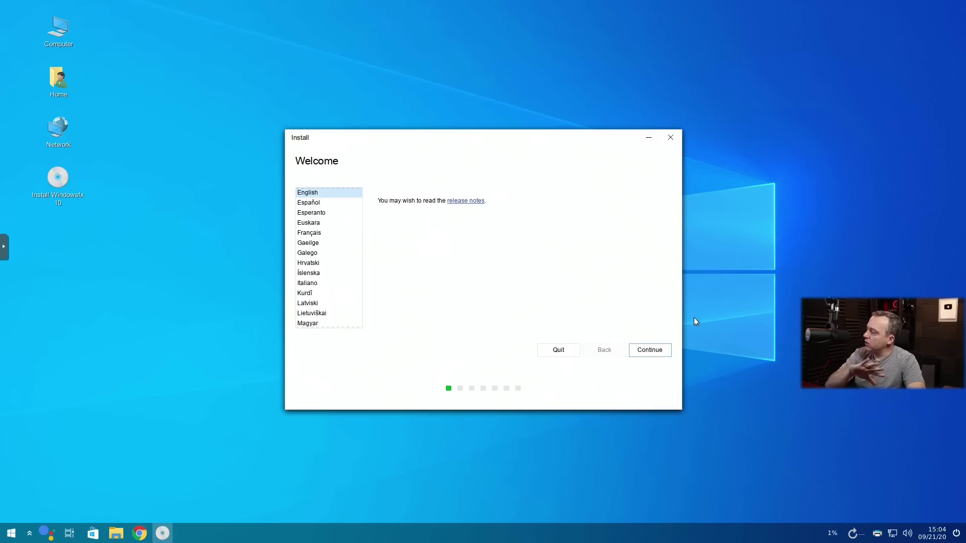
left_click(659, 351)
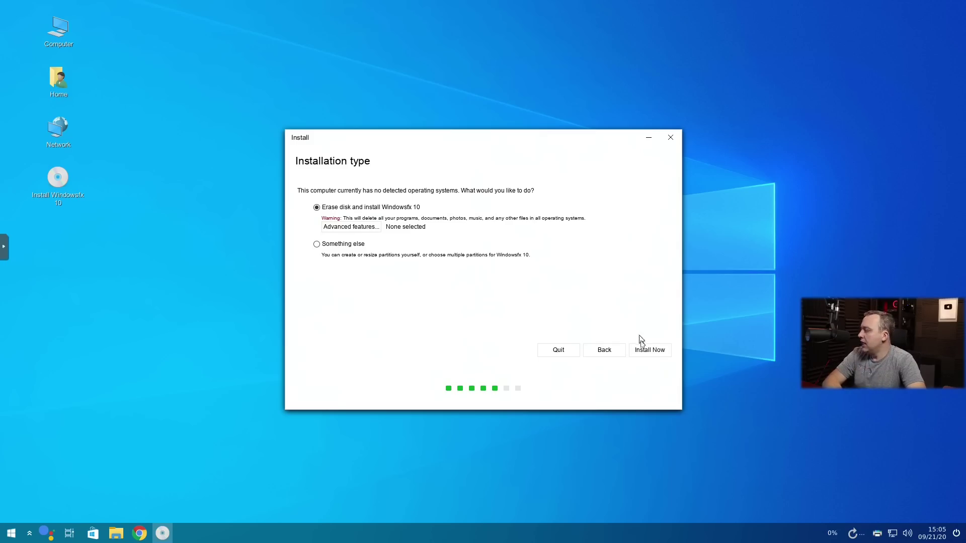
left_click(659, 351)
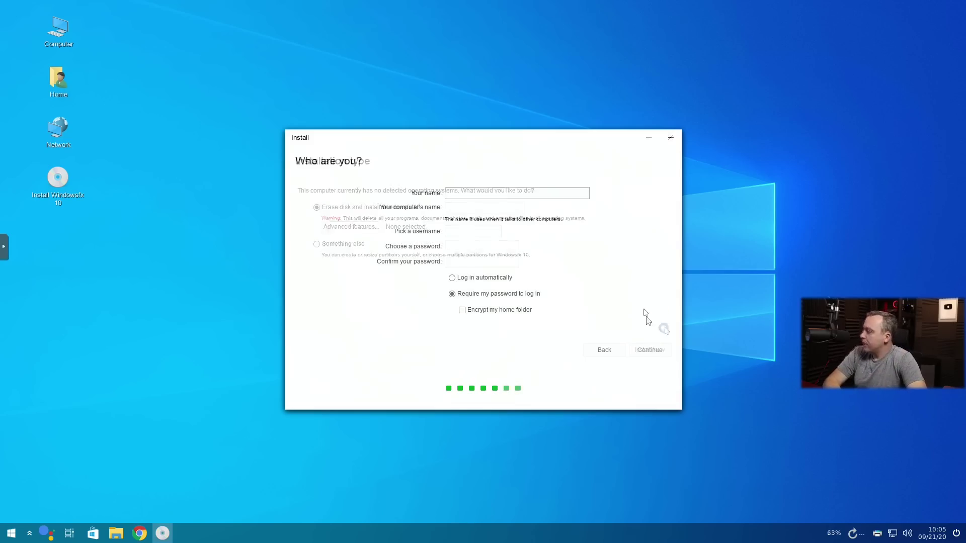
Enter the user's name, computer name 'windowsfxtestvideo' and the account password, then begin installing.
type("titus")
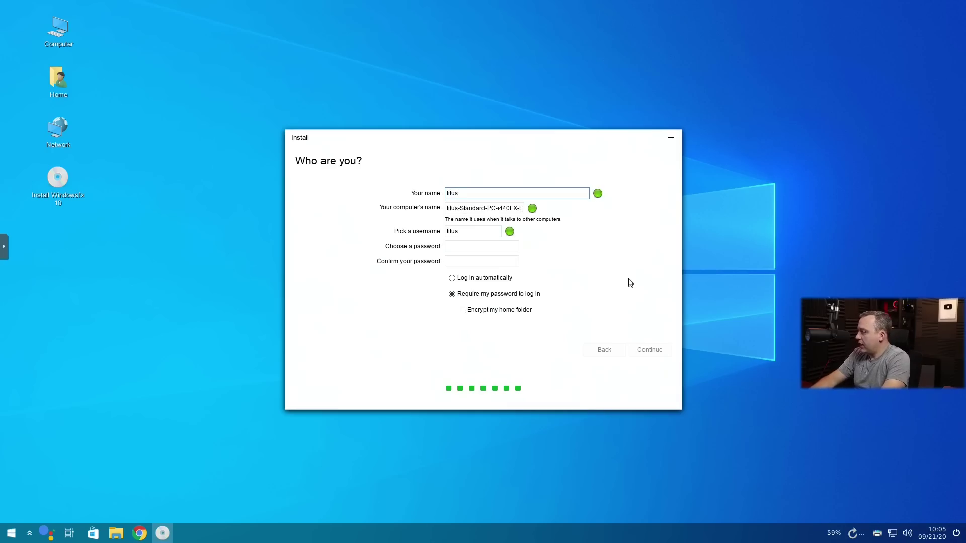
key("Tab")
type("windowsfxtestvideo")
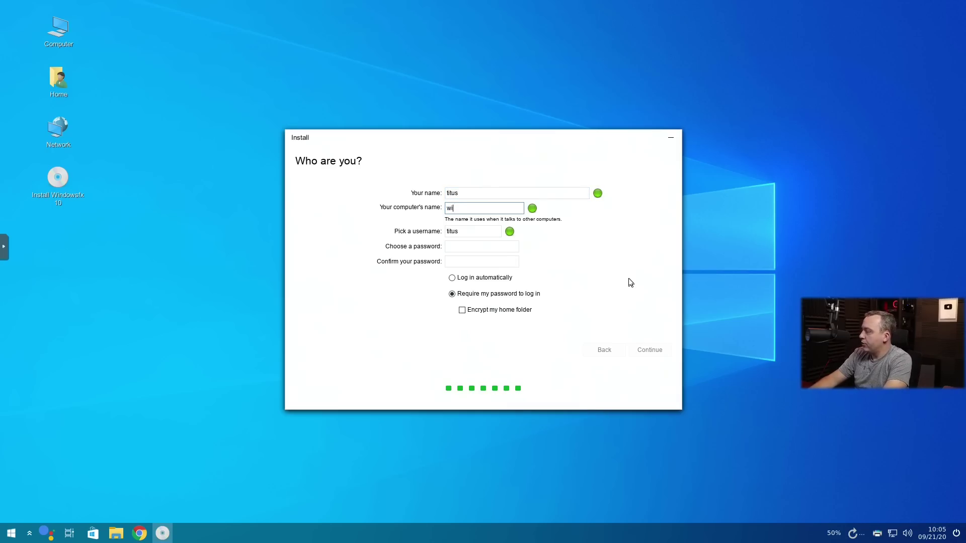
key("Tab")
key("Tab")
type("password")
key("Tab")
type("password")
key("Return")
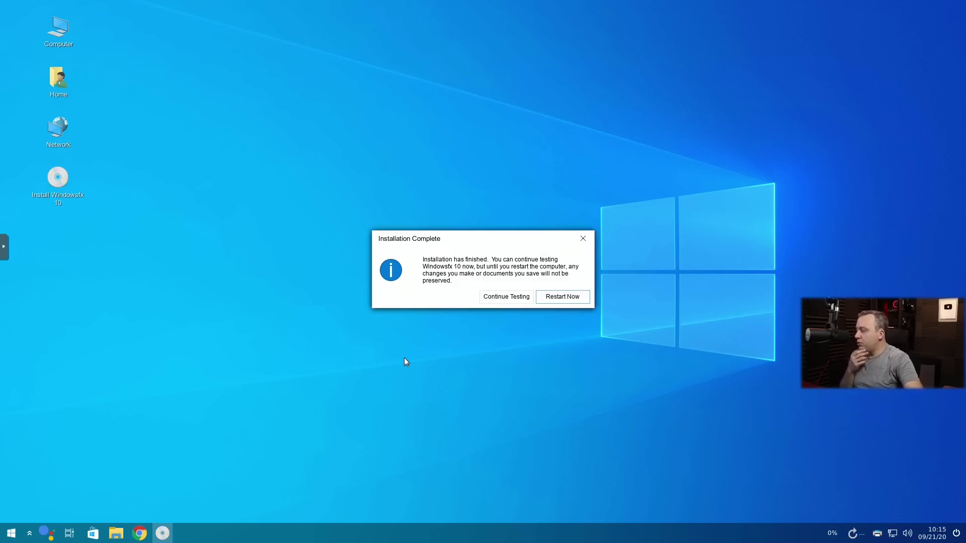
Restart into the installed system, confirming the installation medium prompt.
left_click(562, 299)
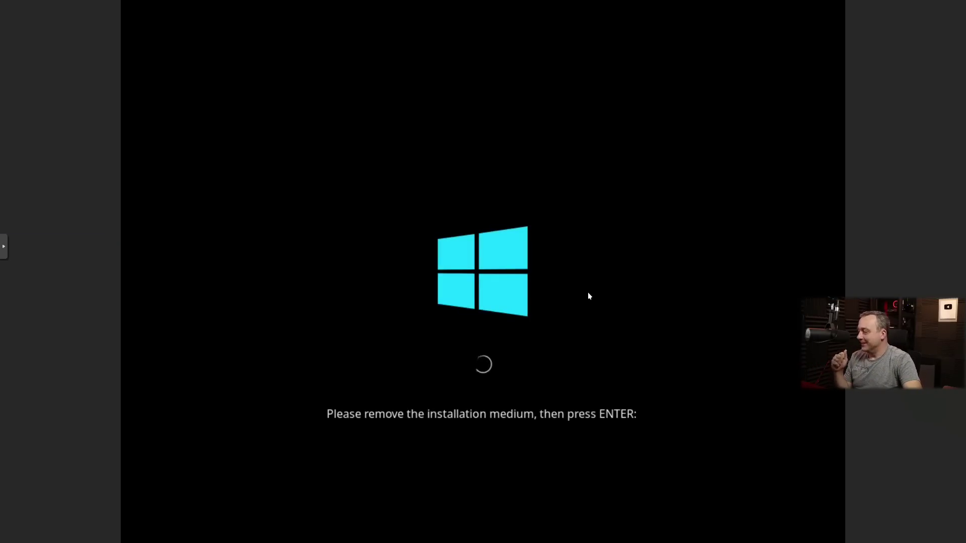
key("Return")
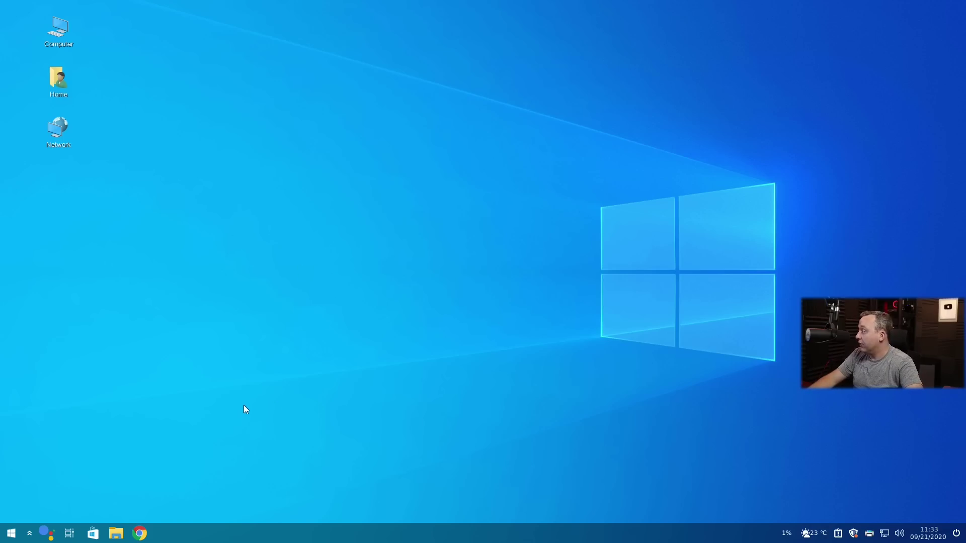
double_click(59, 25)
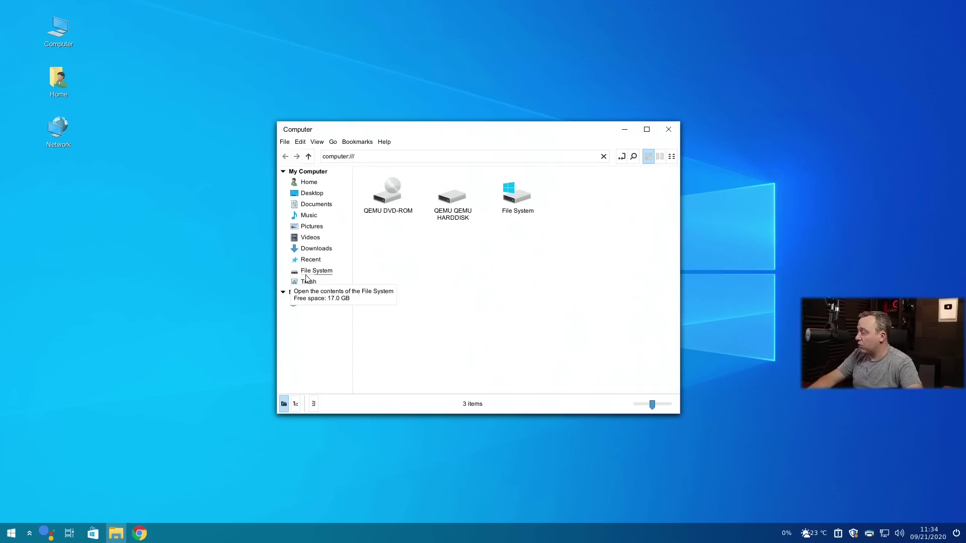
double_click(517, 195)
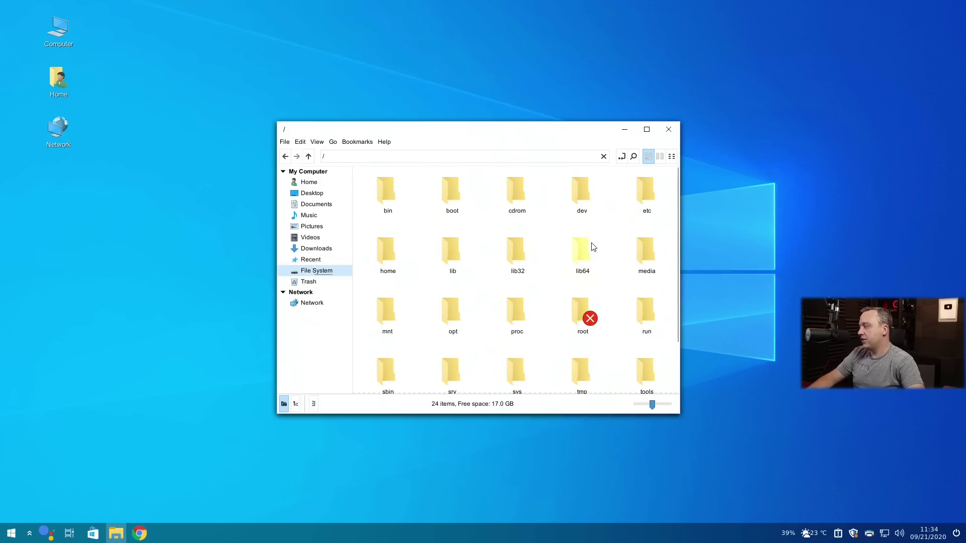
left_click(668, 129)
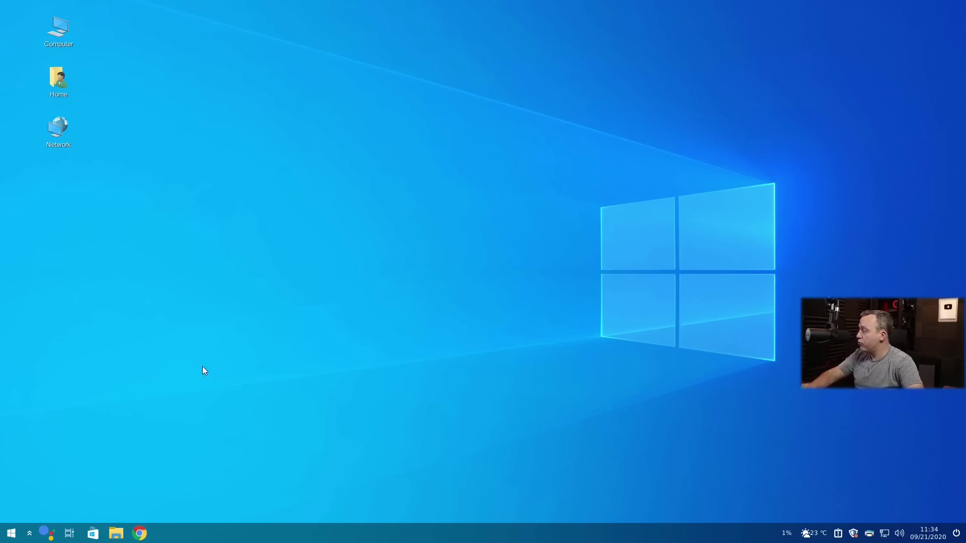
left_click(11, 533)
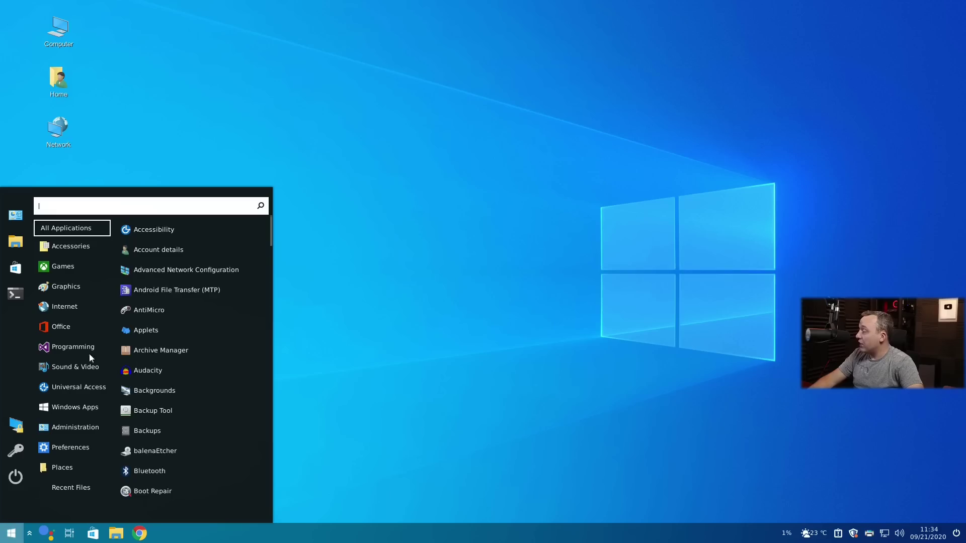
mouse_move(85, 241)
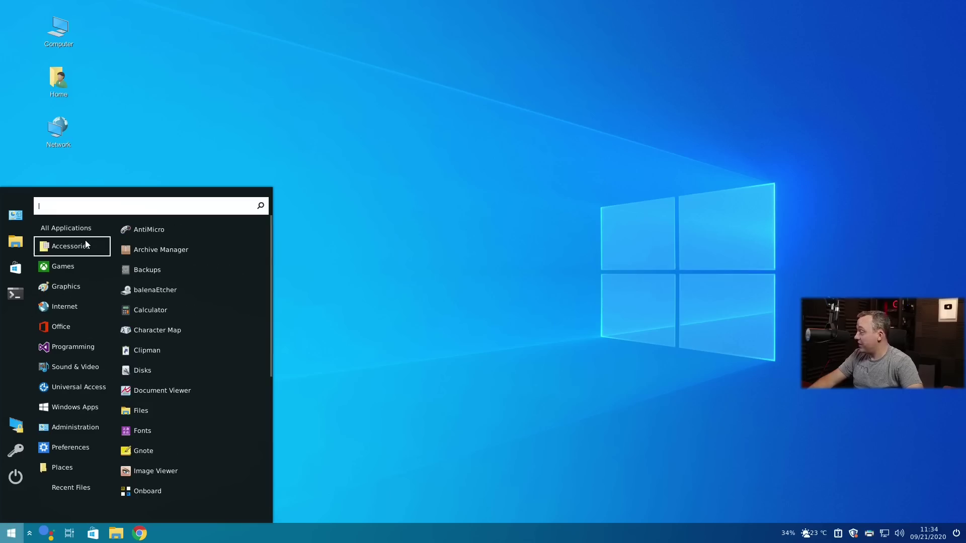
mouse_move(87, 264)
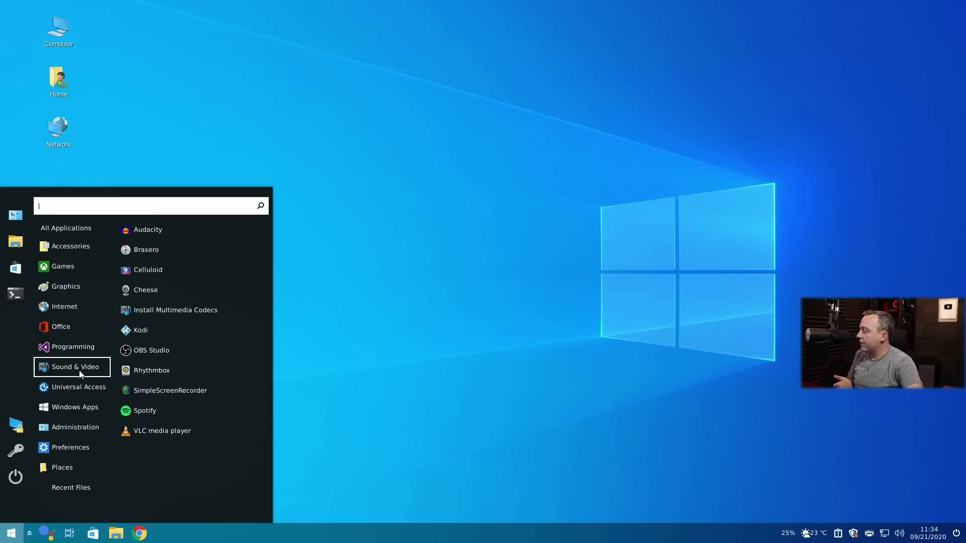
mouse_move(73, 334)
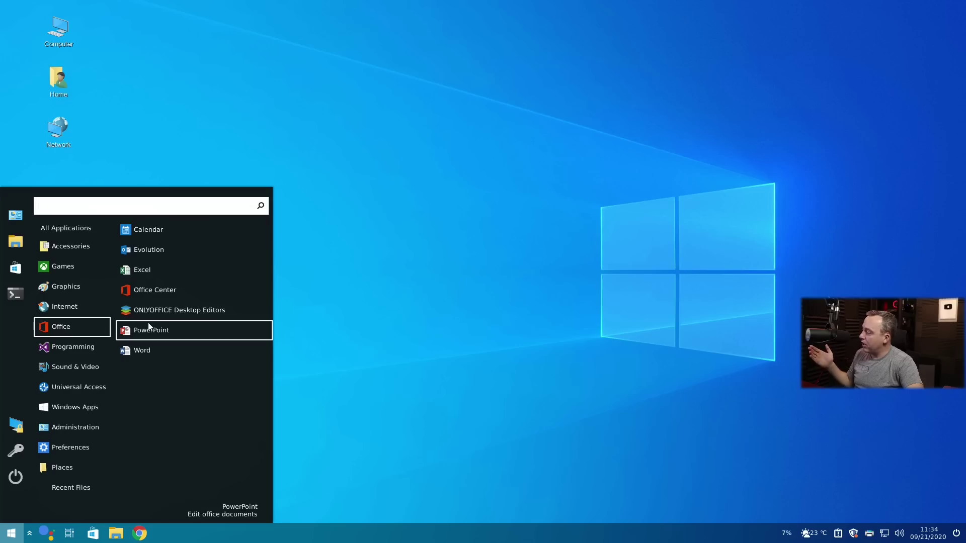
Launch the Excel spreadsheet editor with Book1.xlsx, close it, and reopen the applications menu.
left_click(151, 270)
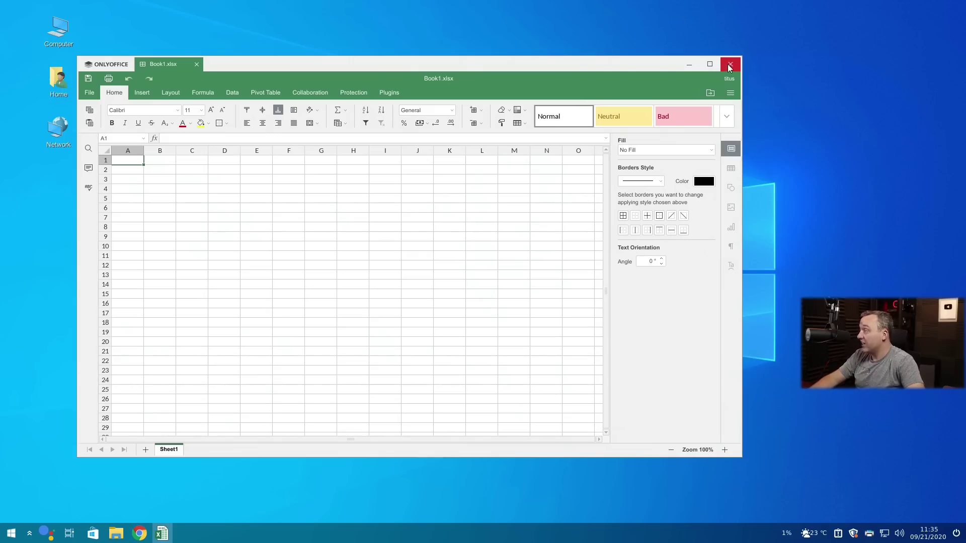
left_click(728, 67)
left_click(11, 533)
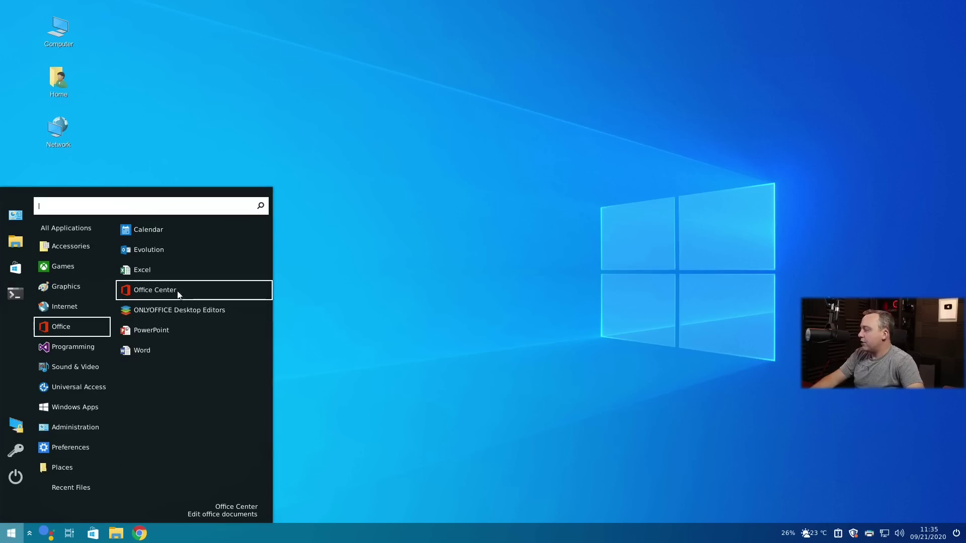
Launch Evolution, dismiss its setup wizard, maximize the mail window, then close it.
left_click(151, 253)
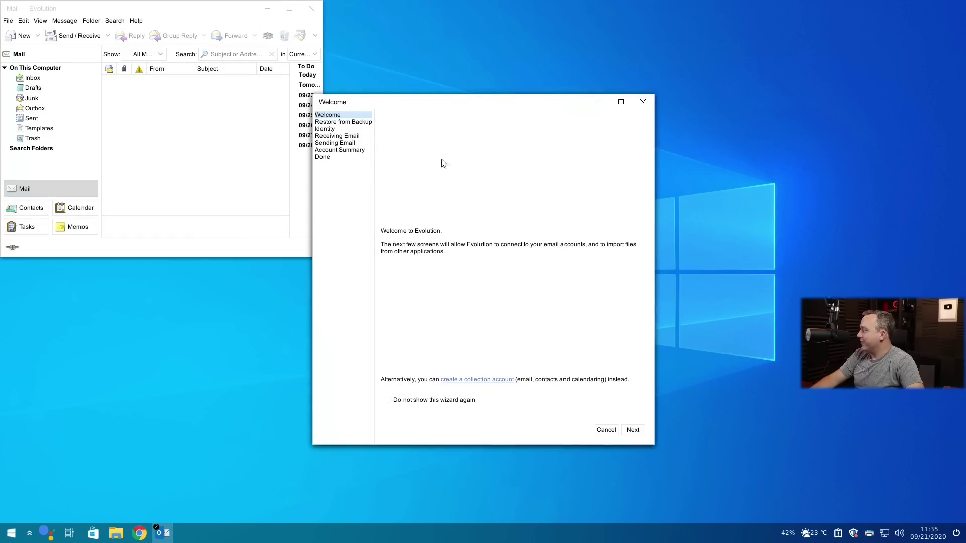
left_click(643, 101)
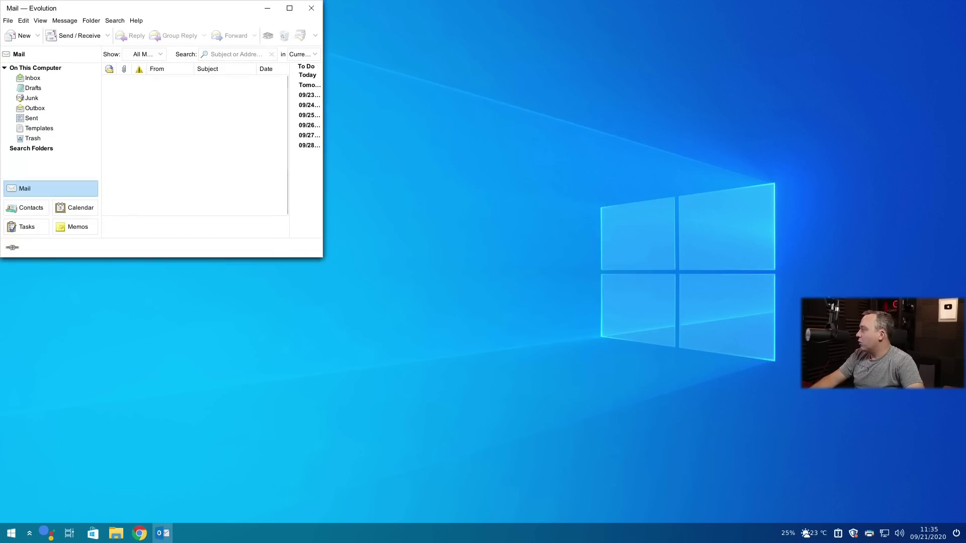
left_click(289, 8)
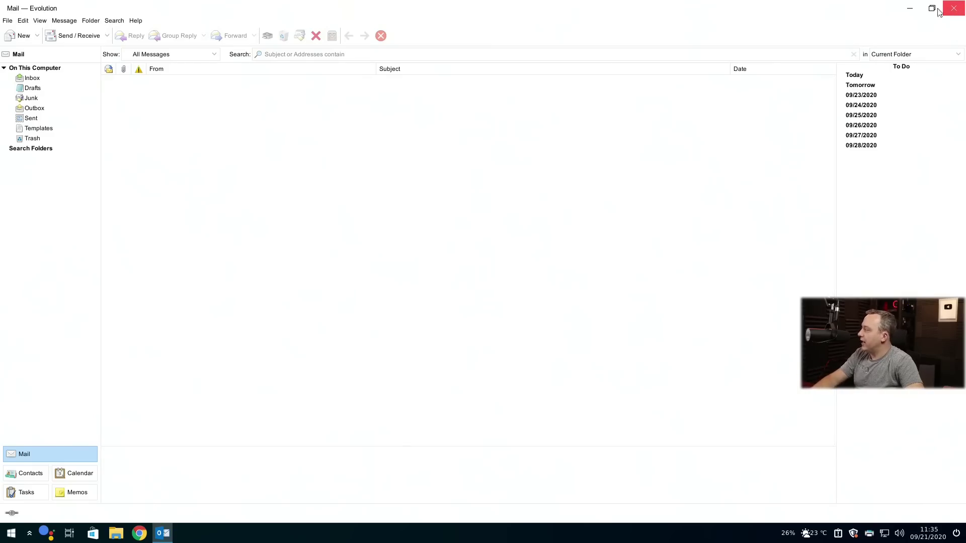
left_click(956, 10)
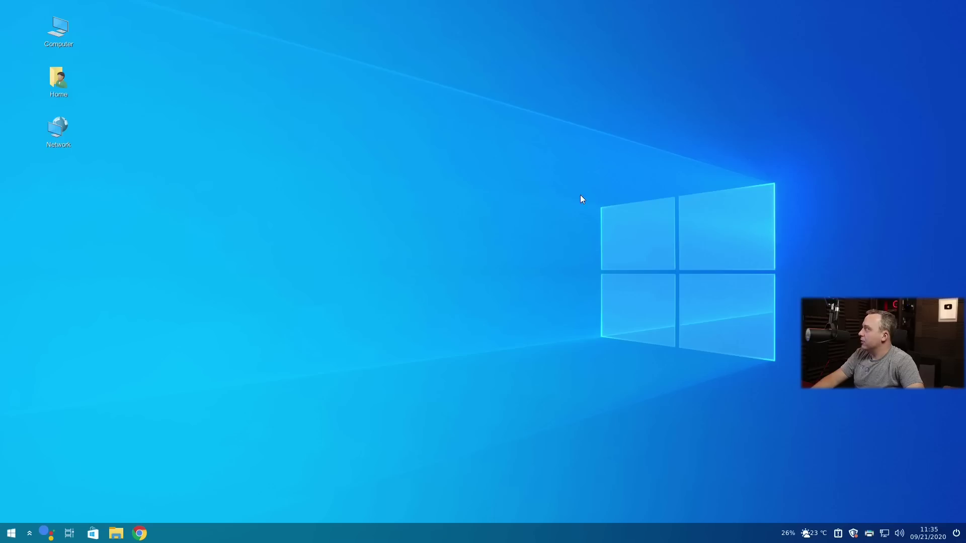
Browse the Graphics, Games and Office menu categories, then open the Windowsfx settings.
left_click(11, 533)
mouse_move(84, 292)
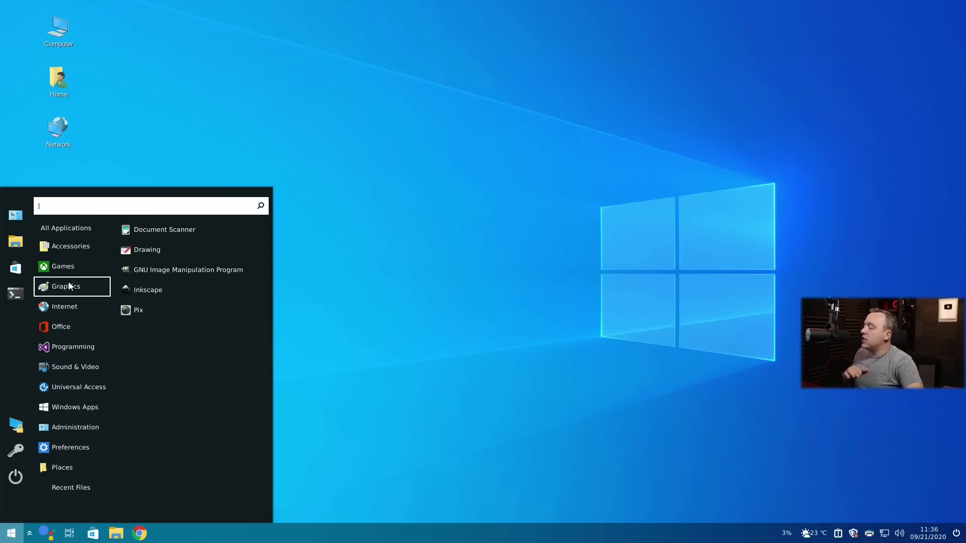
mouse_move(74, 262)
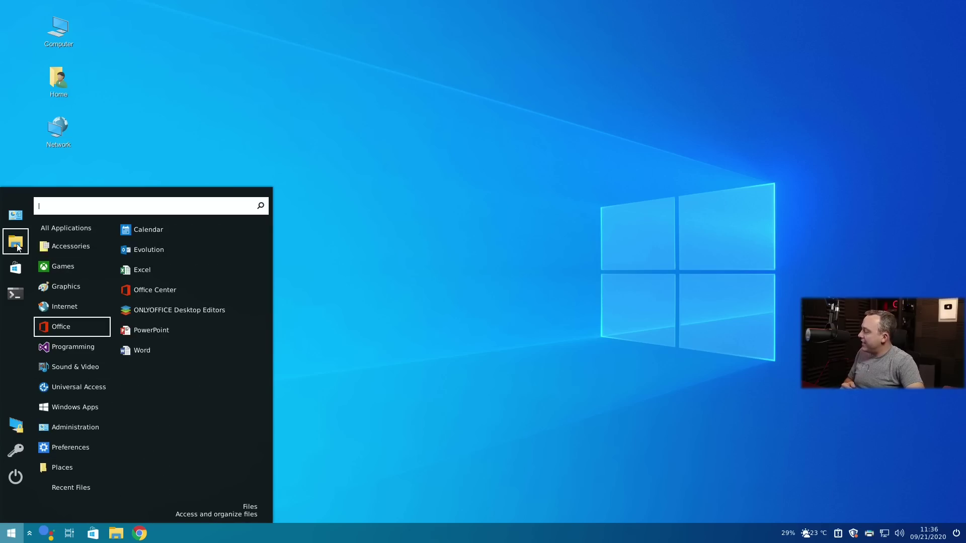
left_click(15, 215)
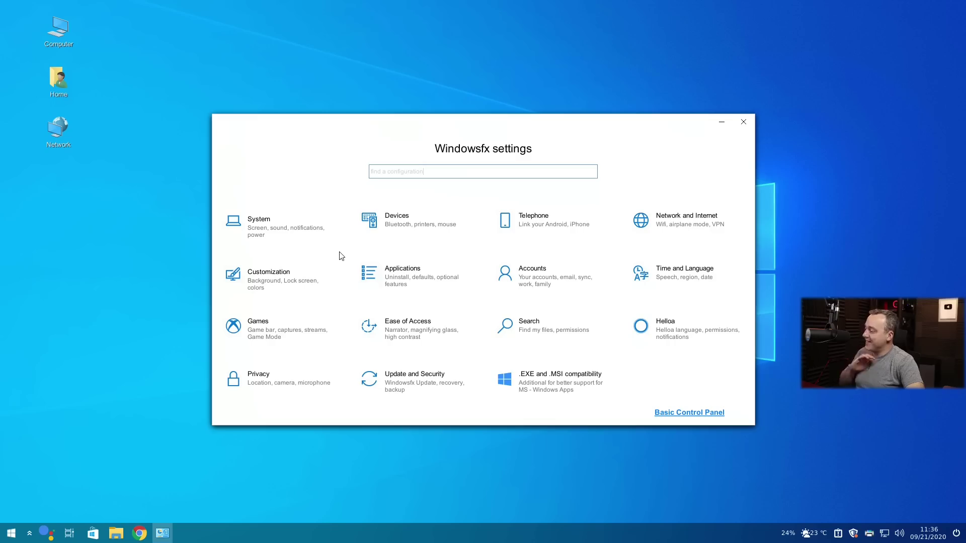
Open System settings, return to the settings home, and open the Basic Control Panel.
left_click(257, 224)
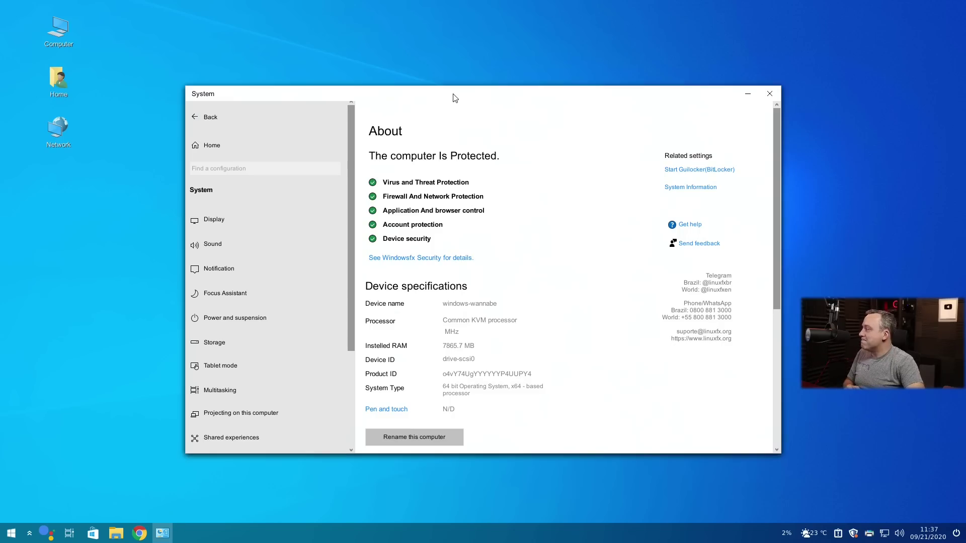
left_click_drag(449, 88, 424, 63)
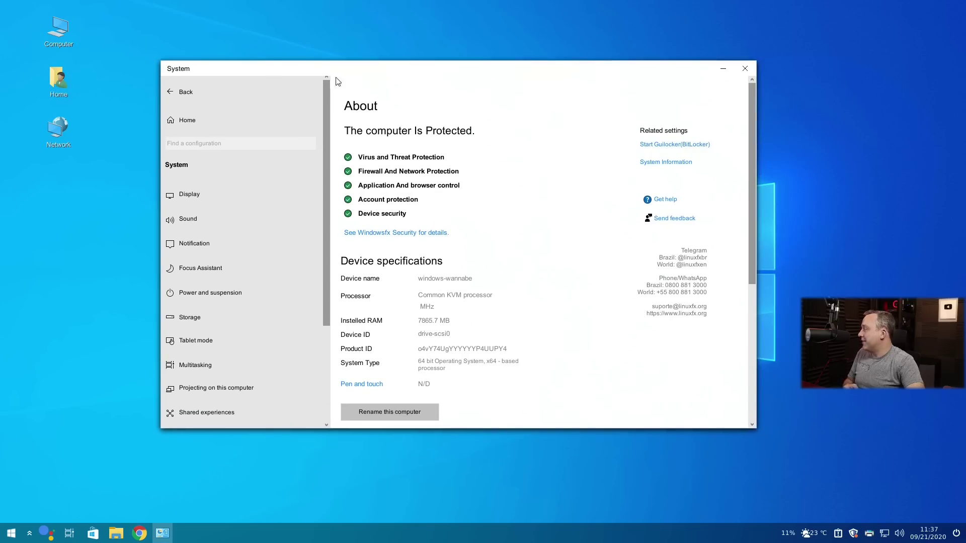
left_click(186, 92)
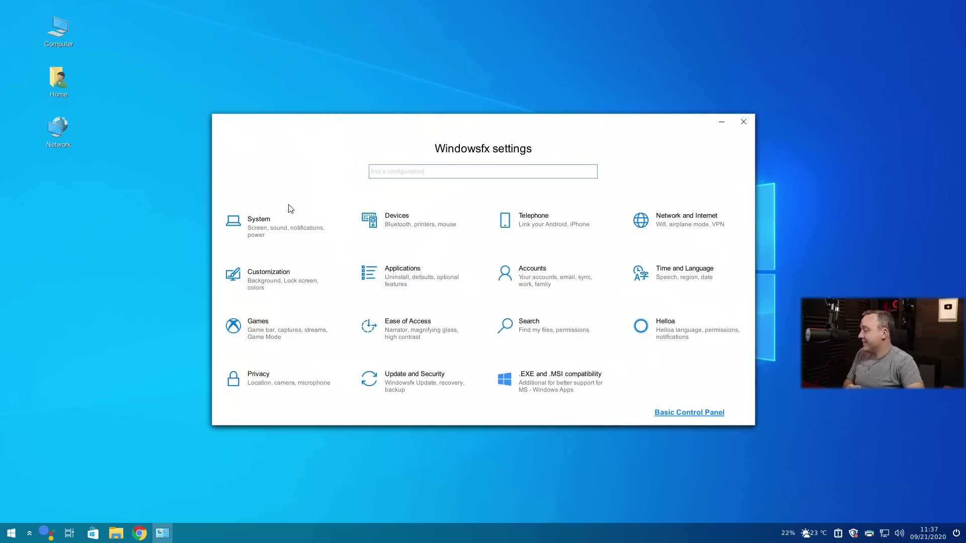
left_click(408, 228)
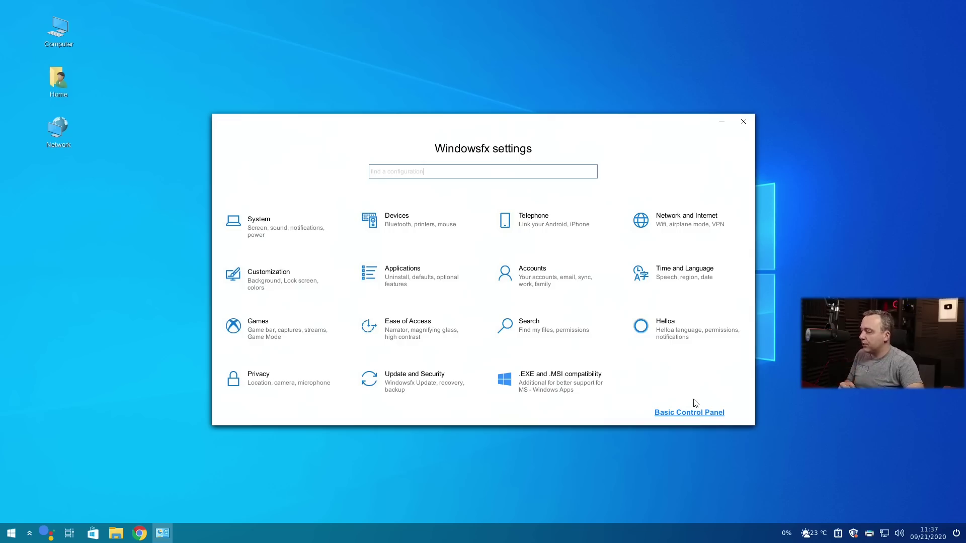
left_click(698, 412)
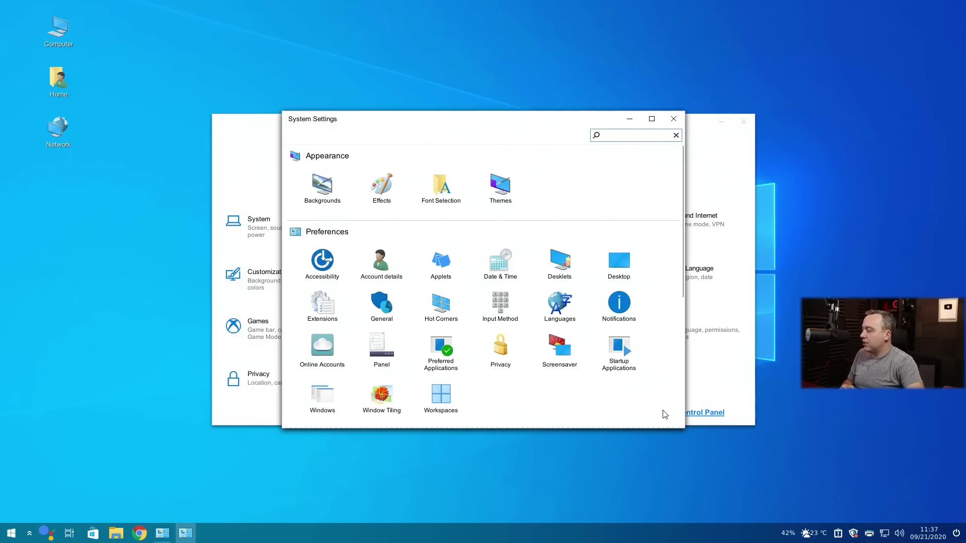
Close the Windowsfx settings window and scroll through the System Settings categories and back.
left_click(743, 121)
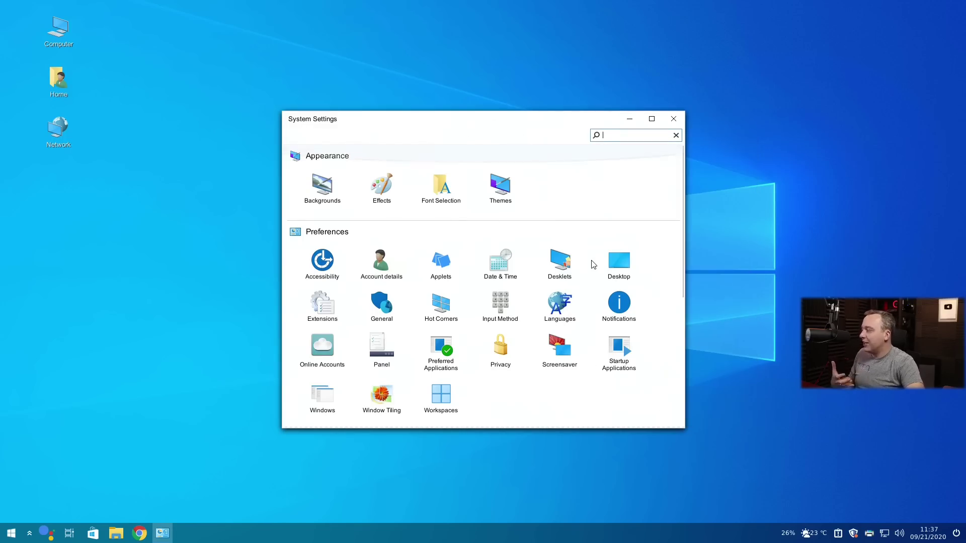
scroll(601, 250, "down", 1)
scroll(602, 250, "down", 4)
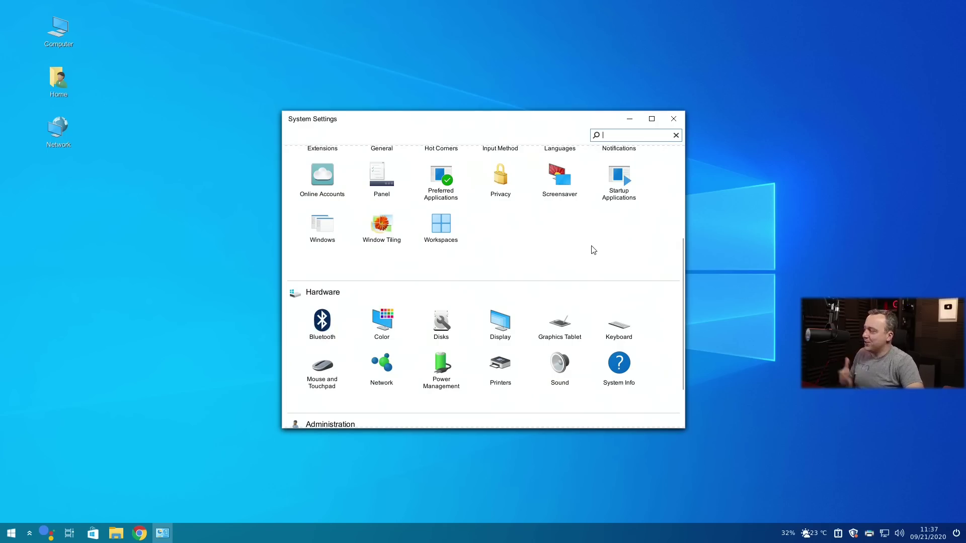
scroll(593, 250, "down", 3)
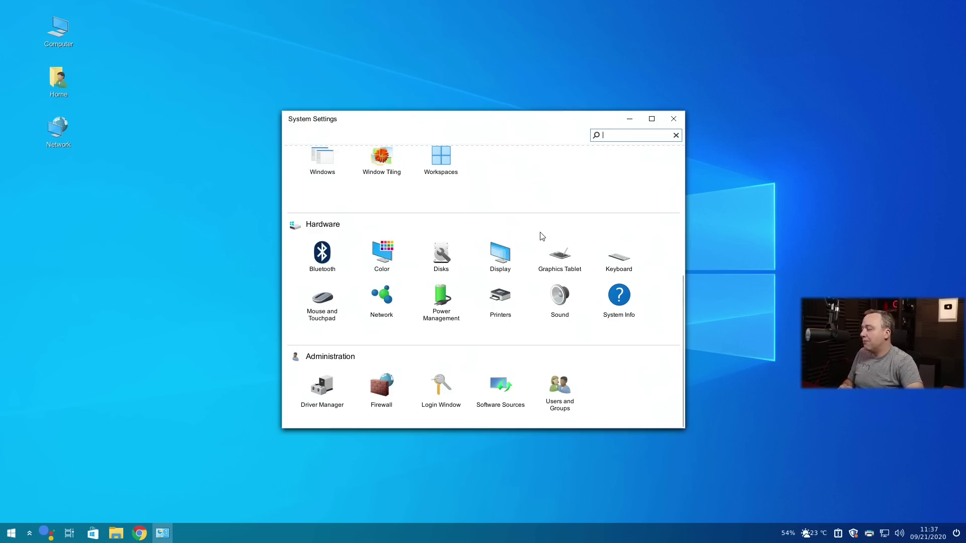
scroll(542, 237, "up", 4)
scroll(542, 238, "up", 5)
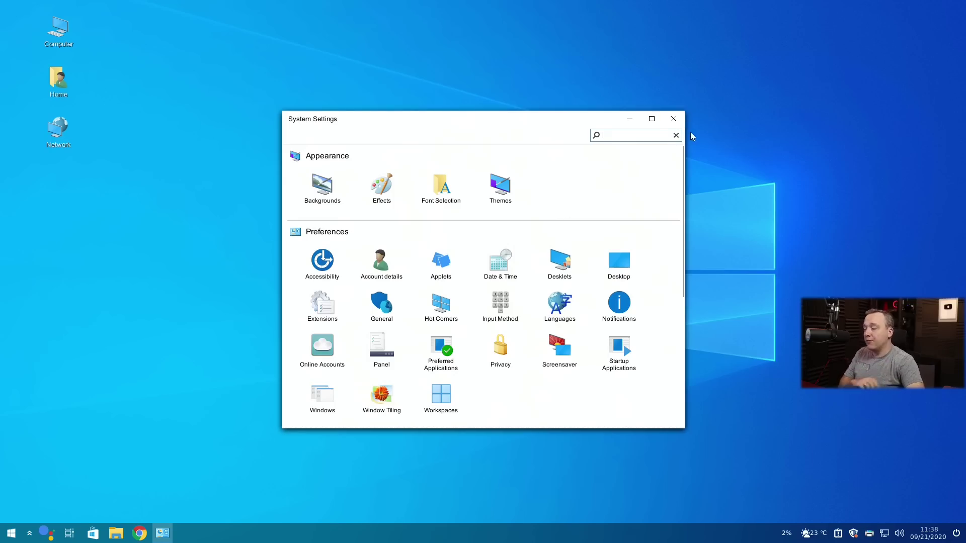
Close System Settings, then launch the Helloa assistant and exit it.
left_click(674, 120)
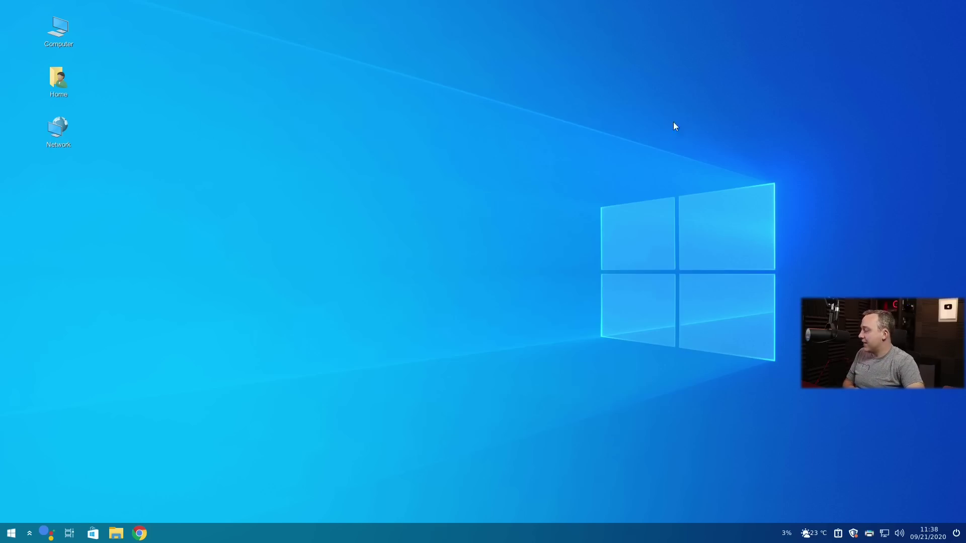
left_click(46, 528)
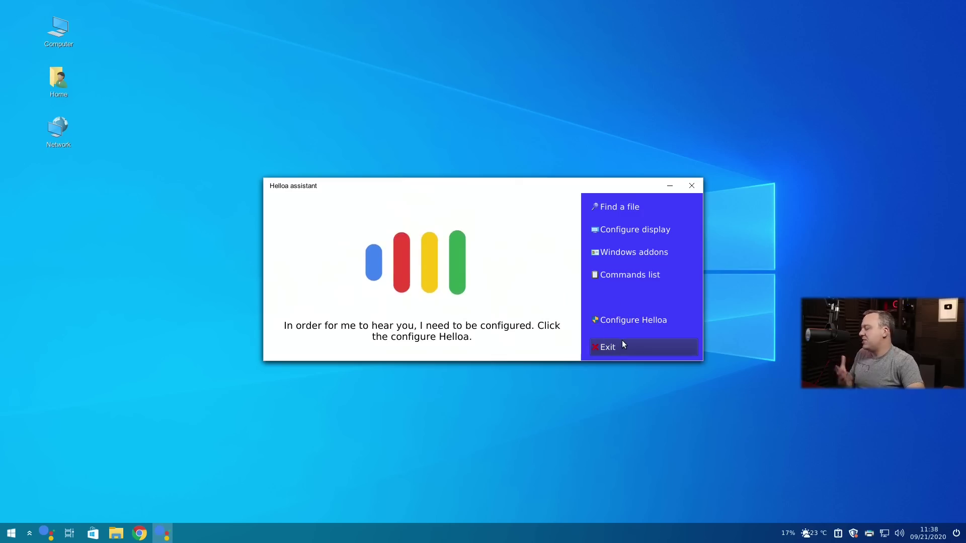
left_click(621, 325)
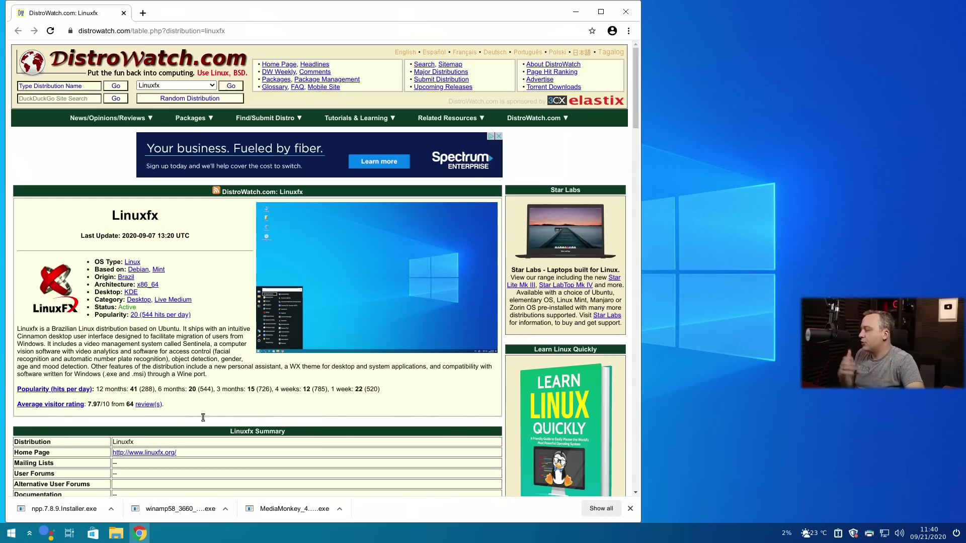
Run the downloaded MediaMonkey installer under Wine, accepting the default language, licence and tasks, then finish and launch.
left_click(287, 501)
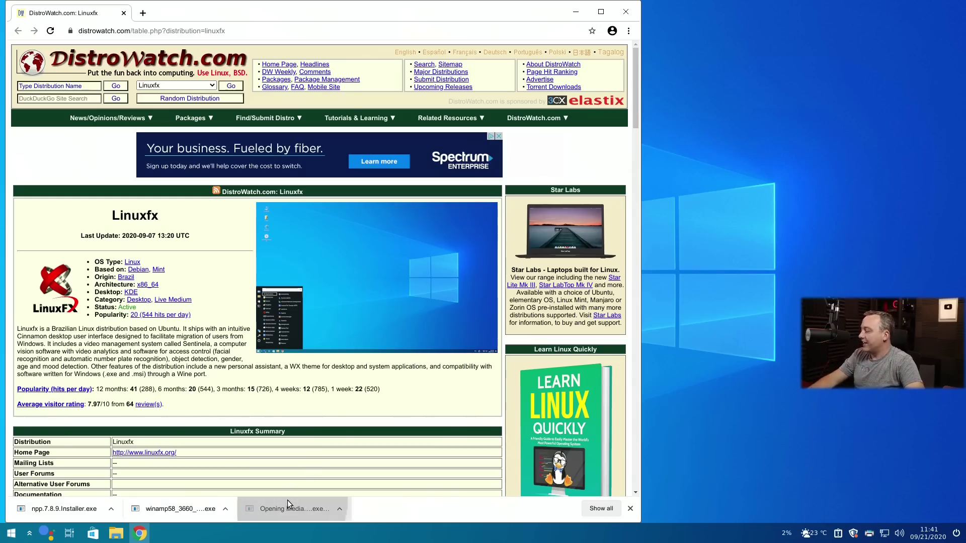
left_click(574, 12)
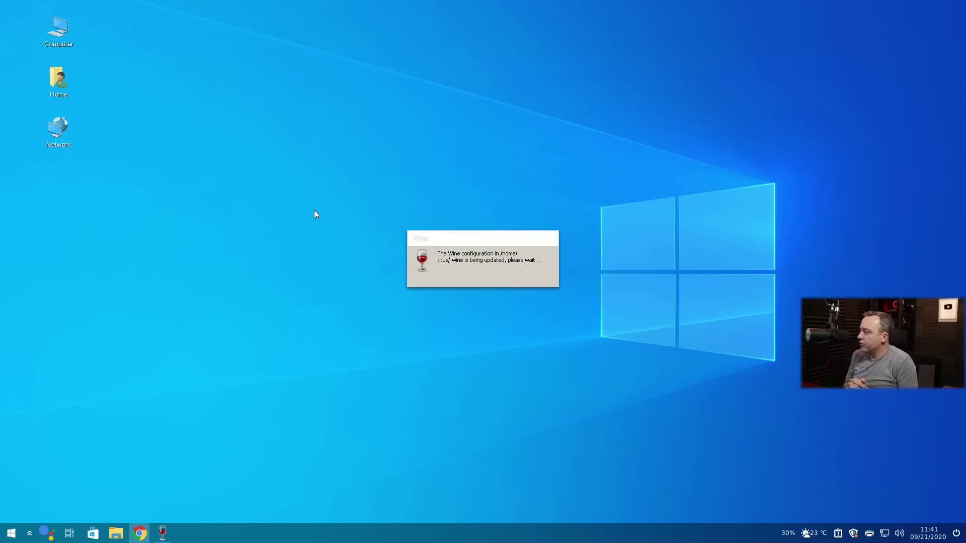
left_click(488, 287)
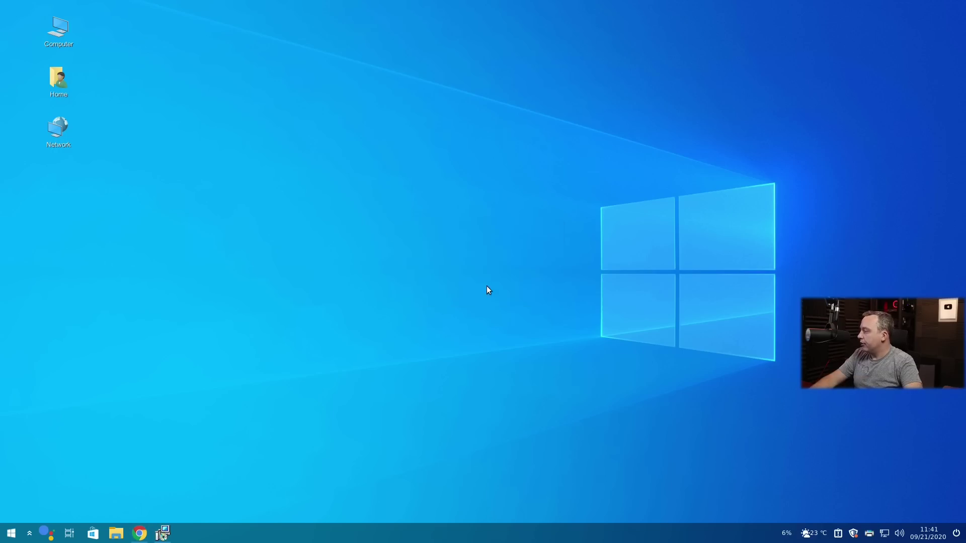
left_click(539, 343)
left_click(387, 312)
left_click(539, 343)
left_click(539, 342)
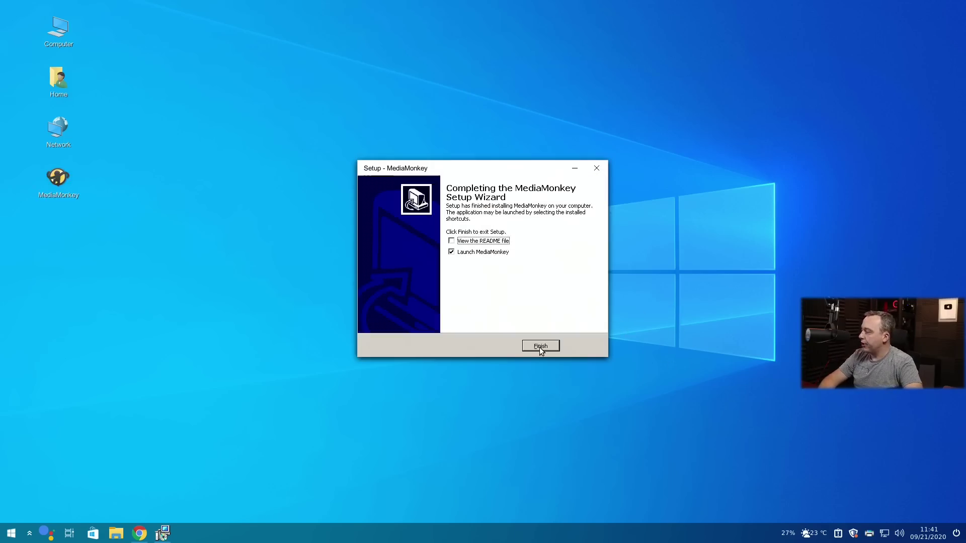
left_click(539, 347)
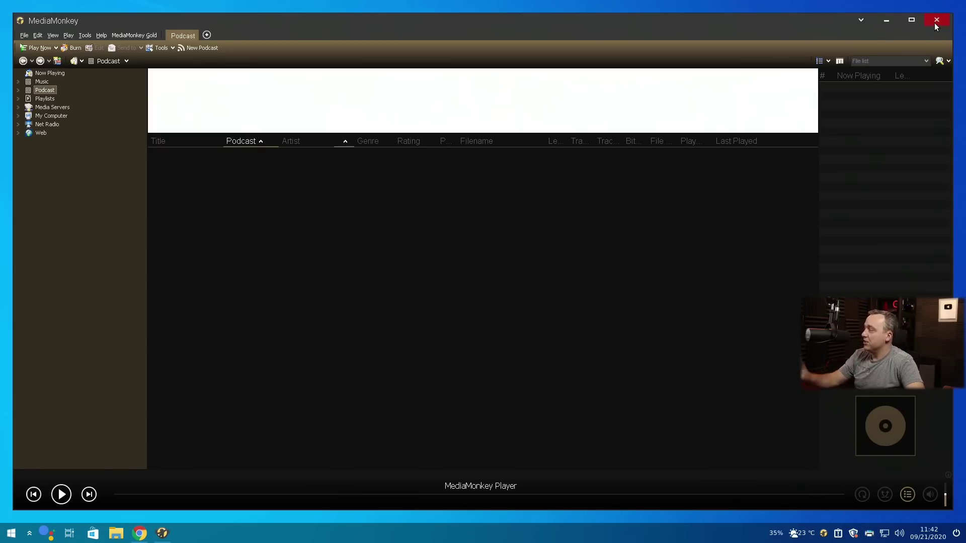
Close the newly launched MediaMonkey window.
left_click(936, 21)
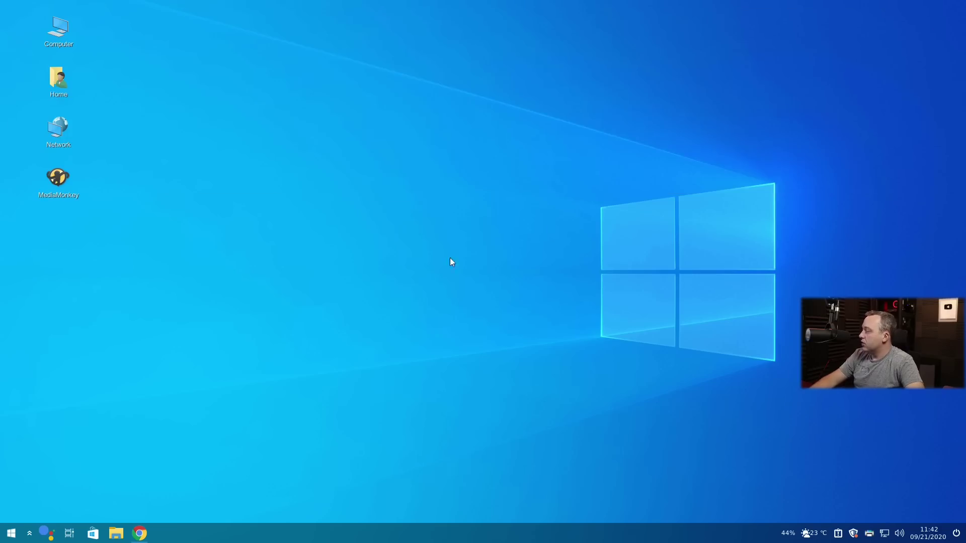
left_click(143, 534)
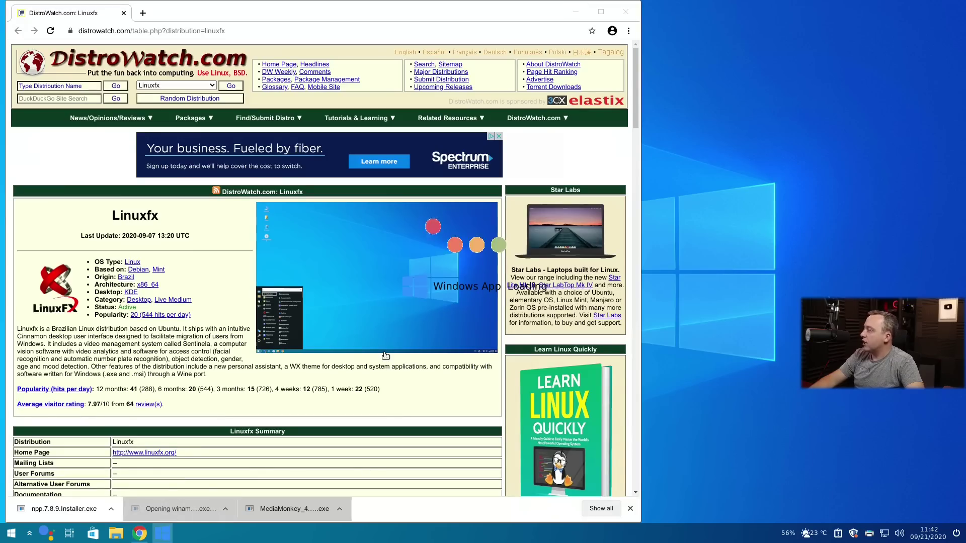
left_click(576, 12)
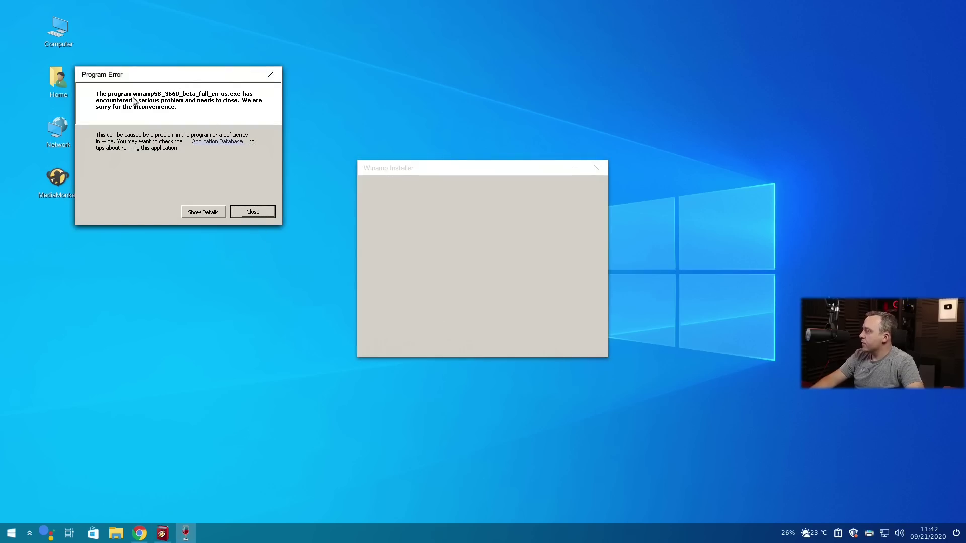
left_click(252, 212)
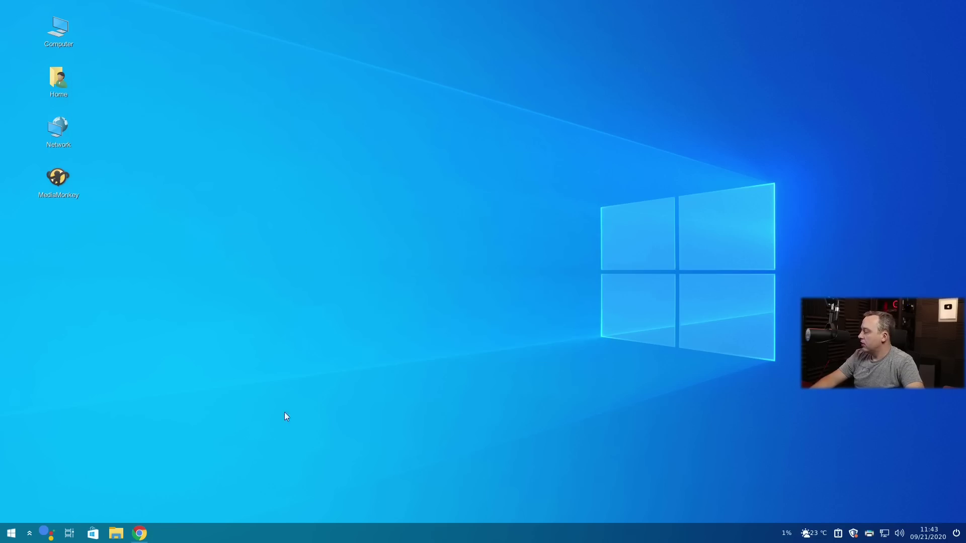
left_click(140, 533)
left_click(154, 509)
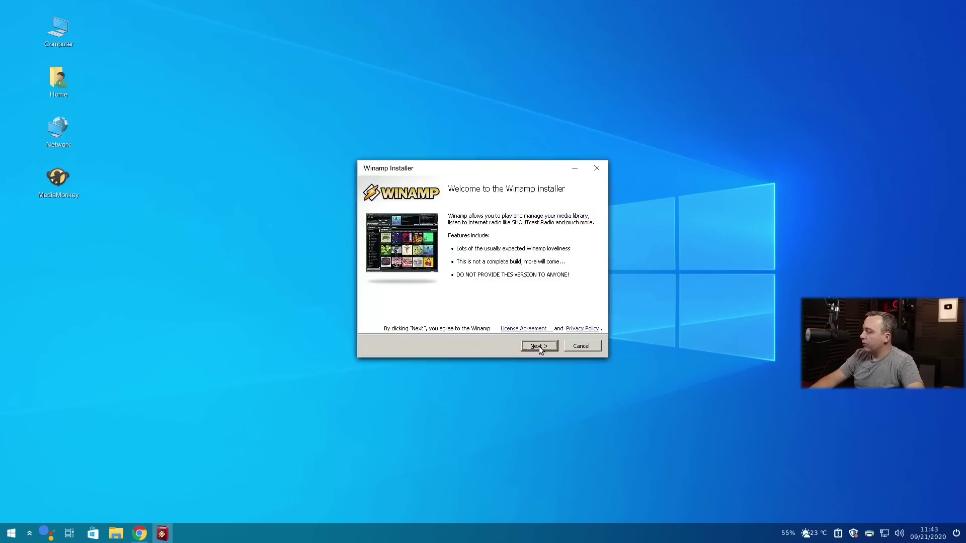
left_click(539, 345)
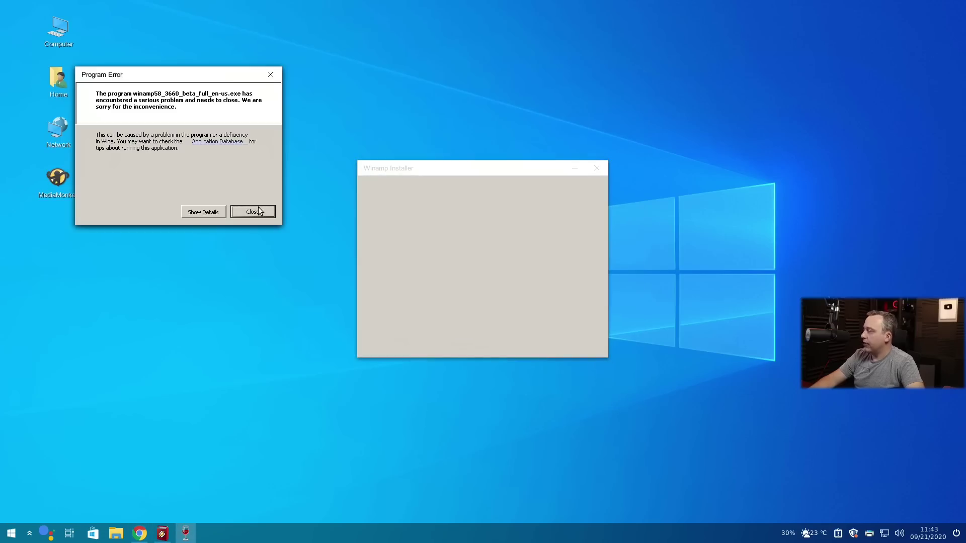
left_click(257, 211)
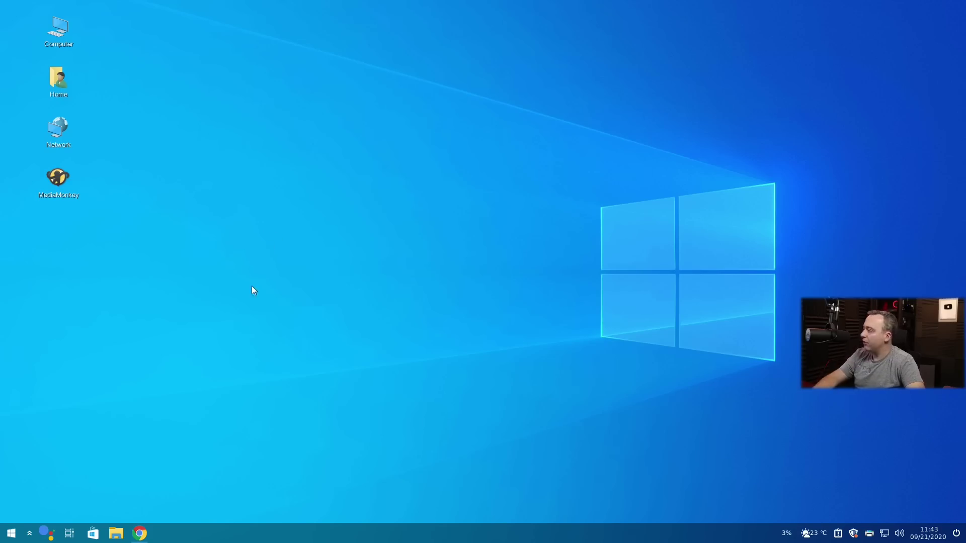
Run the Notepad++ 7.8.9 installer from Chrome's downloads and finish setup with Notepad++ launched.
mouse_move(139, 533)
left_click(103, 507)
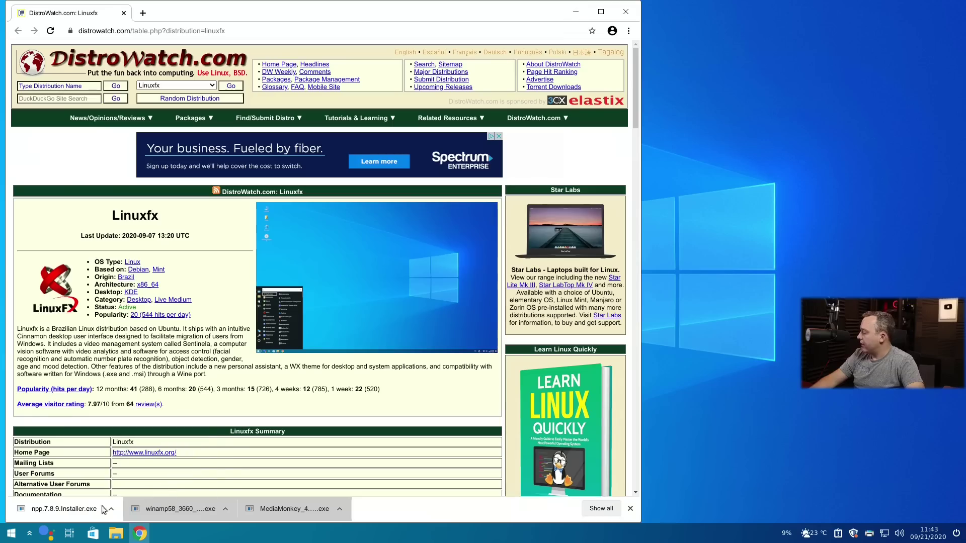
left_click(76, 509)
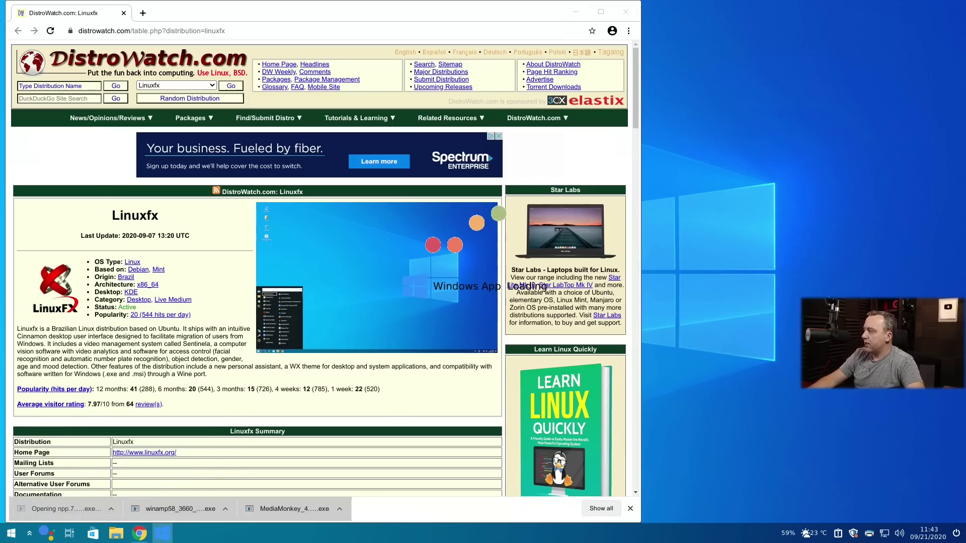
left_click(576, 12)
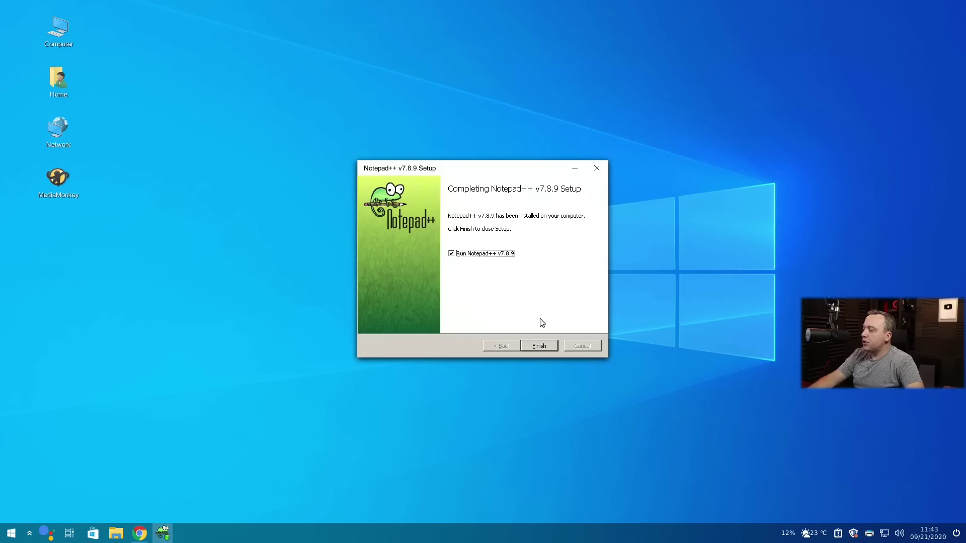
left_click(542, 347)
Add the lines 'asdfasdf' and 'the brown fox jumps over the fence' to change.log, then close Notepad++.
left_click(358, 241)
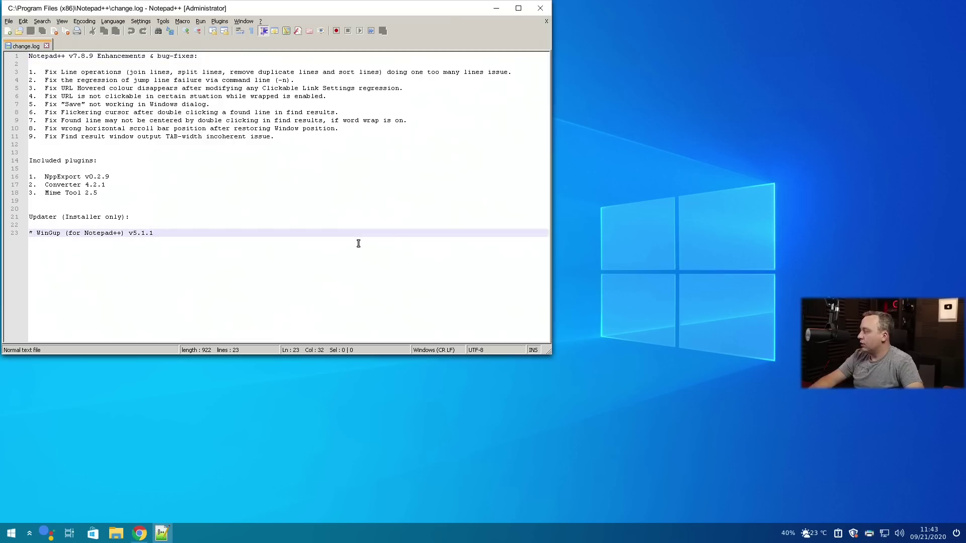
key("Return")
type("asdfasdf")
key("Return")
type("asdfasdf")
key("Return")
type("the brown fox jumps over the fence")
key("alt+F4")
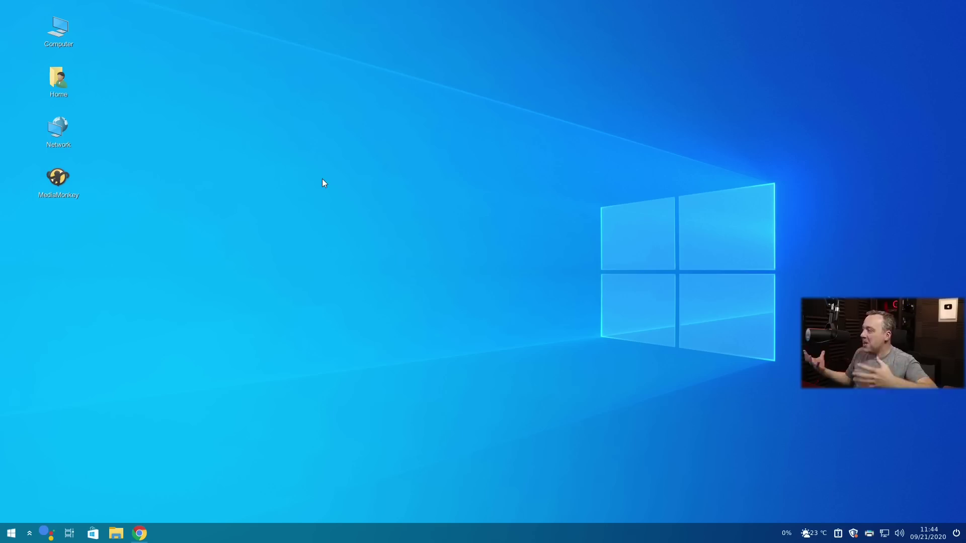
Delete the MediaMonkey shortcut from the desktop.
left_click(52, 211)
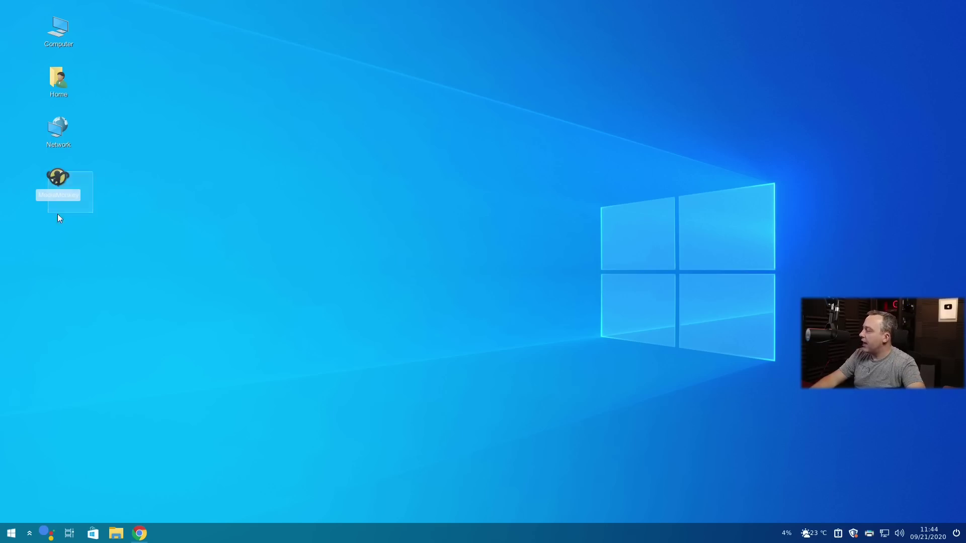
key("Delete")
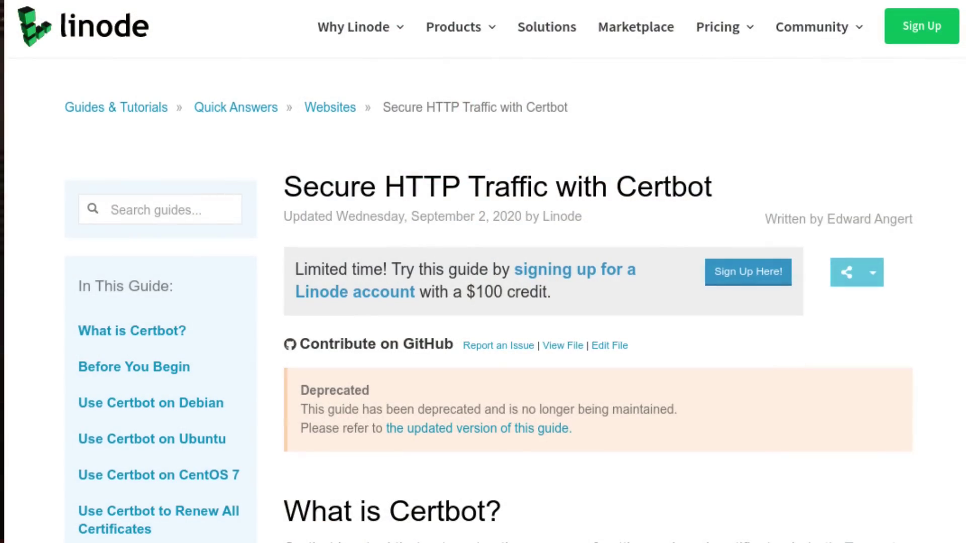
Scroll the Linode Certbot guide down to its 'What is Certbot?' section.
scroll(483, 272, "down", 3)
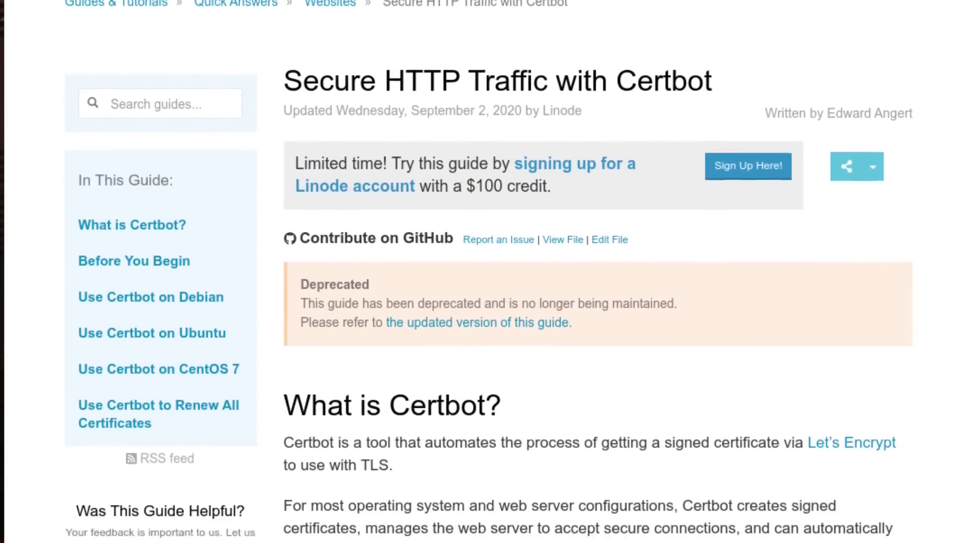